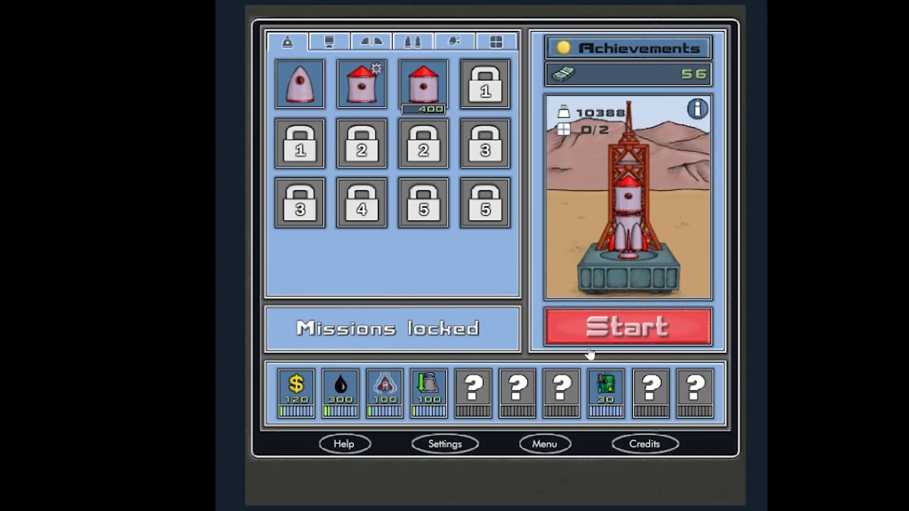
Step: Launch the rocket from the shop screen to start an Into Space flight
{"action": "left_click", "coordinate": [627, 339]}
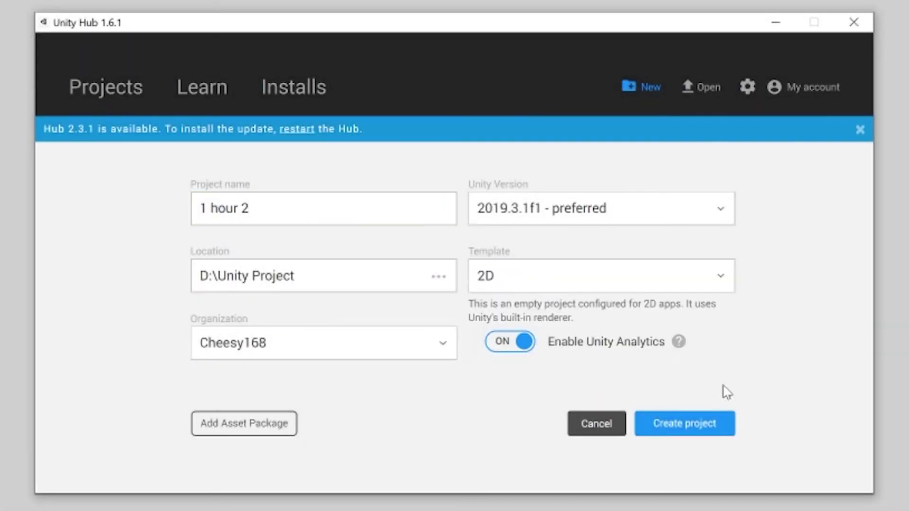
Step: Create the new 2D Unity project '1 hour 2'
{"action": "left_click", "coordinate": [708, 432]}
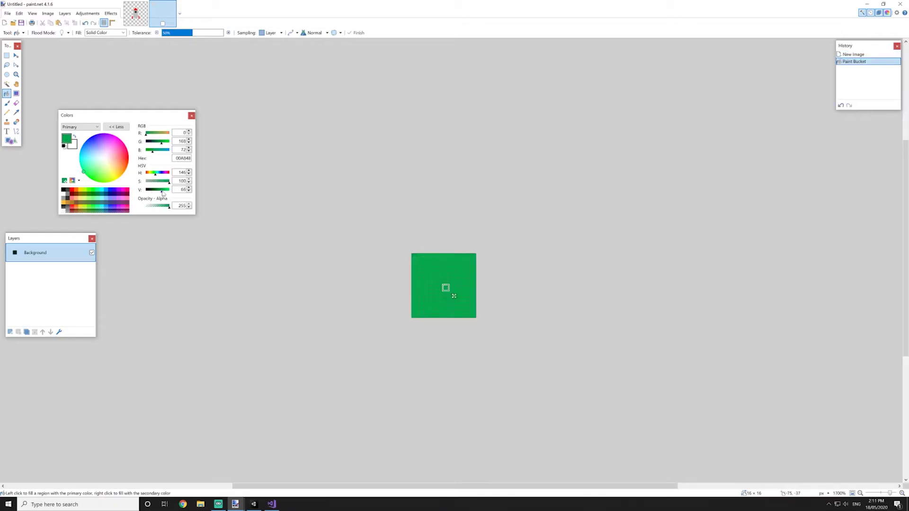
Step: Save the green grass tile as a PNG in Assets/Sprites
{"action": "left_click", "coordinate": [17, 63]}
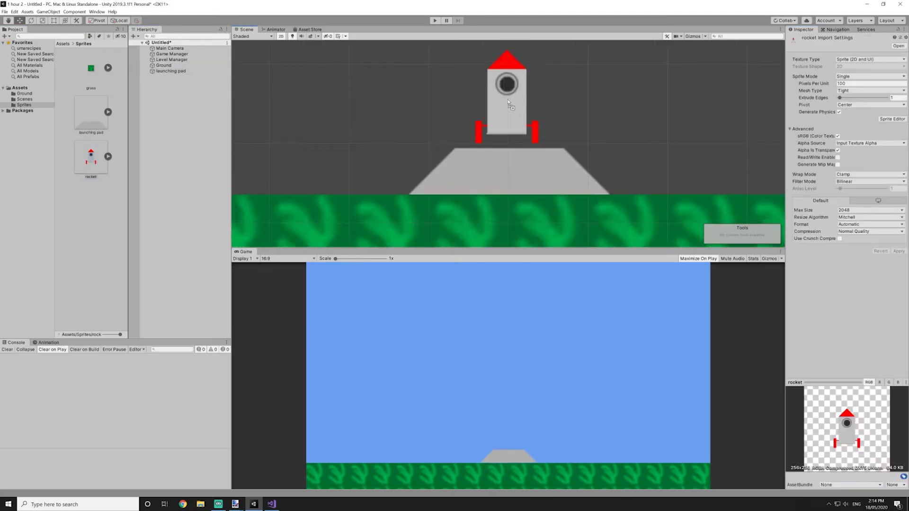
{"action": "scroll", "coordinate": [593, 128], "scroll_direction": "down", "scroll_amount": 3}
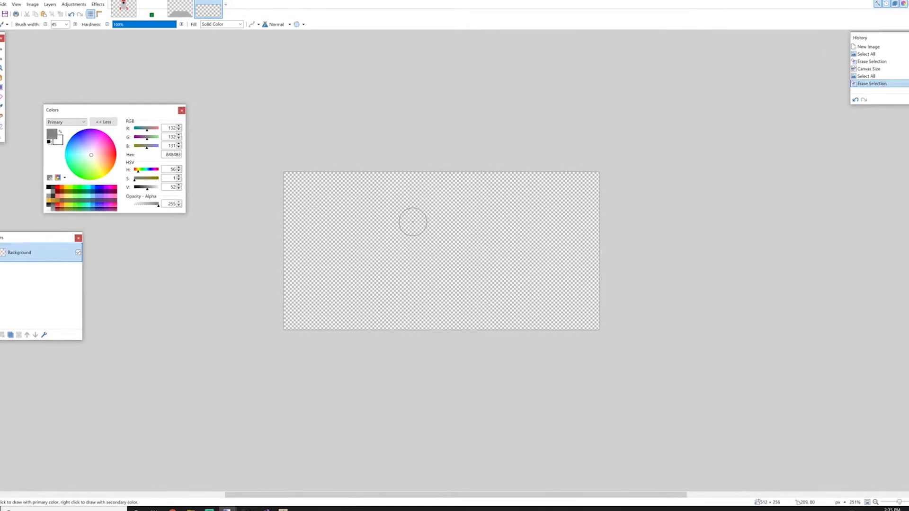
Step: Paint a large grey cloud blob on the canvas and extend it rightward
{"action": "mouse_move", "coordinate": [305, 206]}
{"action": "left_mouse_down"}
{"action": "mouse_move", "coordinate": [420, 227]}
{"action": "mouse_move", "coordinate": [487, 272]}
{"action": "left_mouse_up"}
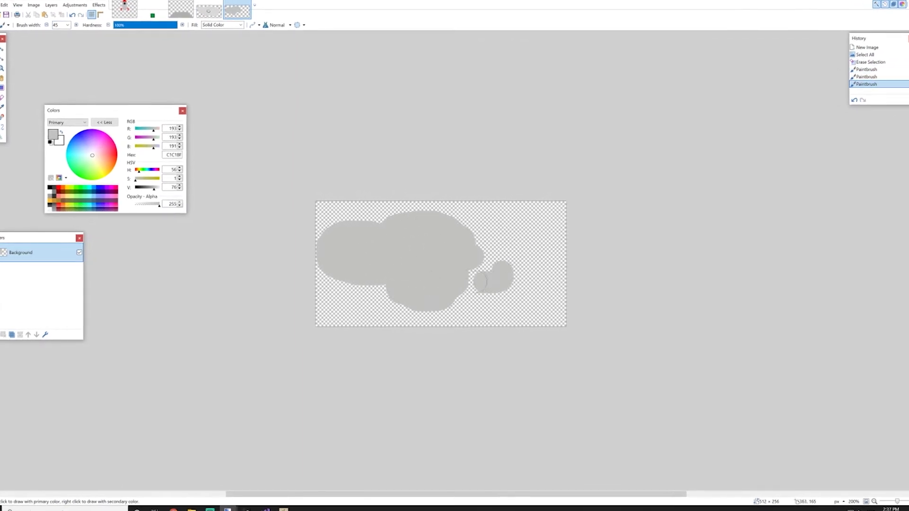
{"action": "left_click_drag", "start_coordinate": [486, 282], "coordinate": [470, 275]}
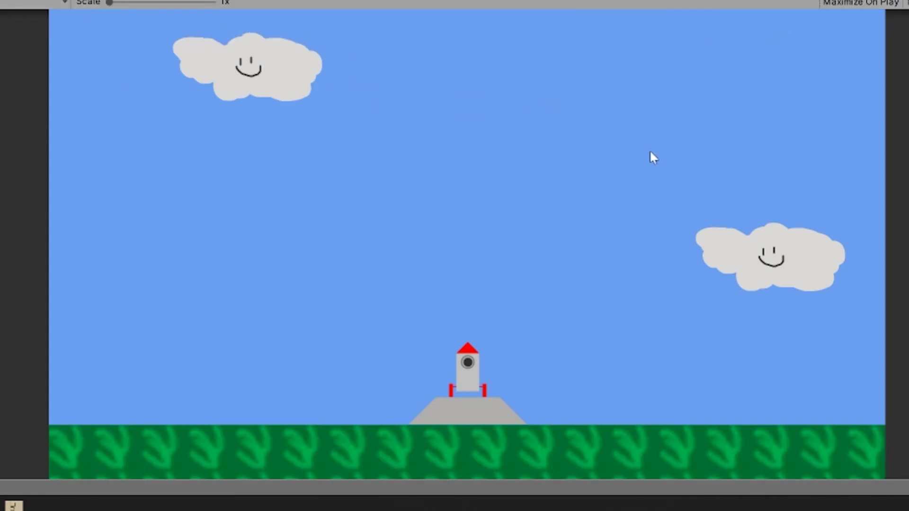
Step: Fire the rocket's thrust with Space to lift off among the smiling clouds
{"action": "key", "text": "space"}
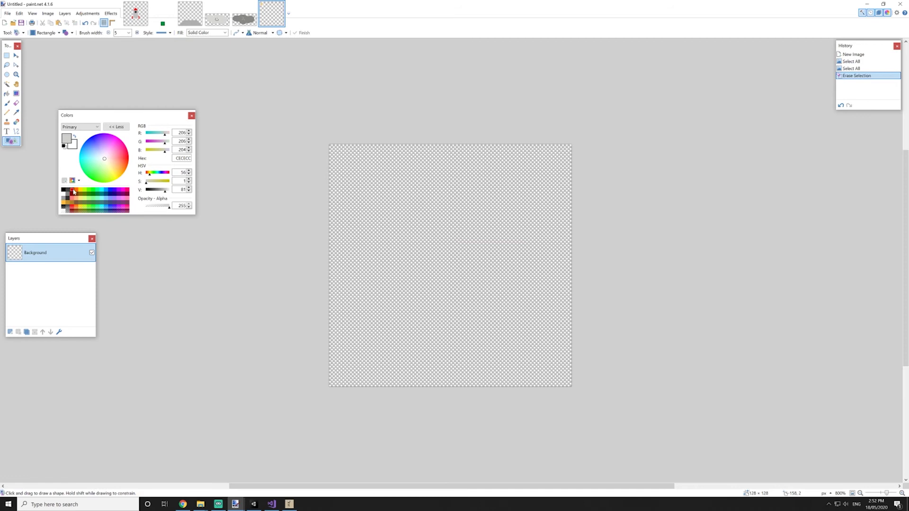
Step: Draw the red filled fuel box square and reset colours to black and white
{"action": "left_click", "coordinate": [74, 192]}
{"action": "left_click_drag", "start_coordinate": [364, 350], "coordinate": [540, 173]}
{"action": "scroll", "coordinate": [448, 183], "scroll_direction": "up", "scroll_amount": 3, "text": "ctrl"}
{"action": "key", "text": "d"}
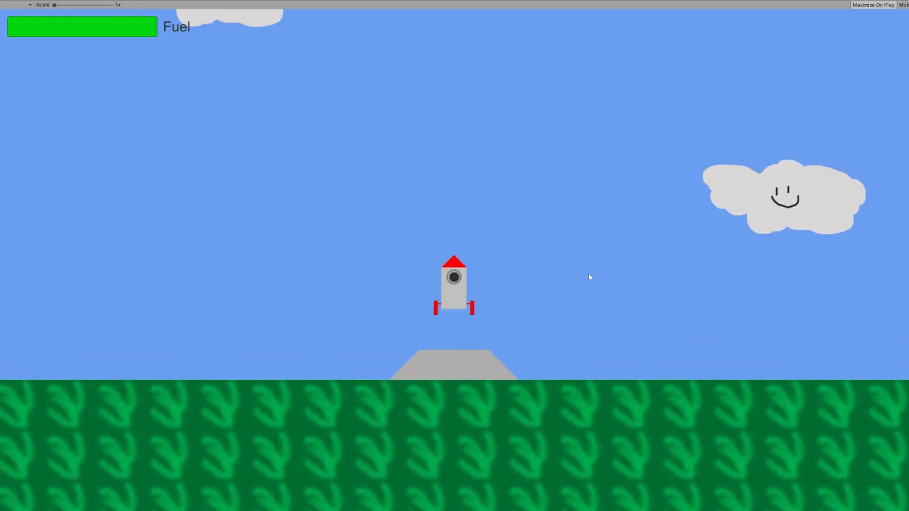
Step: Thrust the rocket off the pad and steer it upright, then left
{"action": "key", "text": "d"}
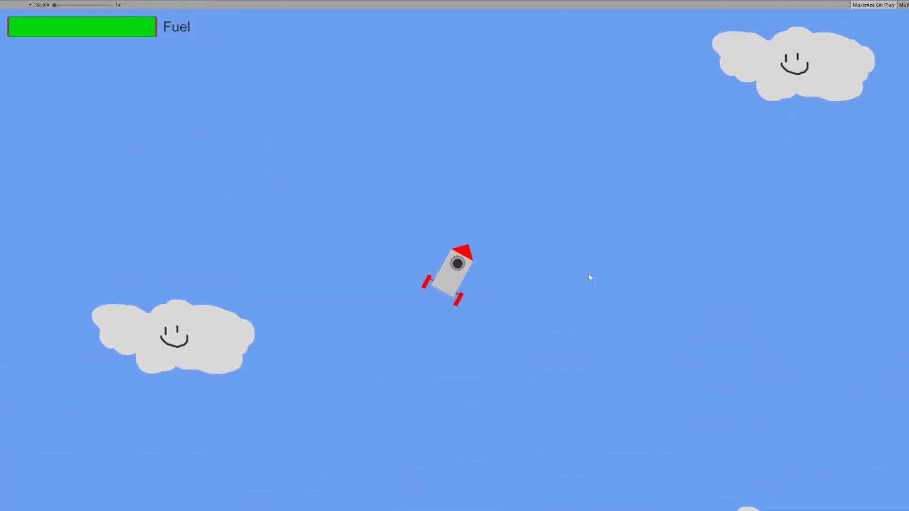
{"action": "key", "text": "a"}
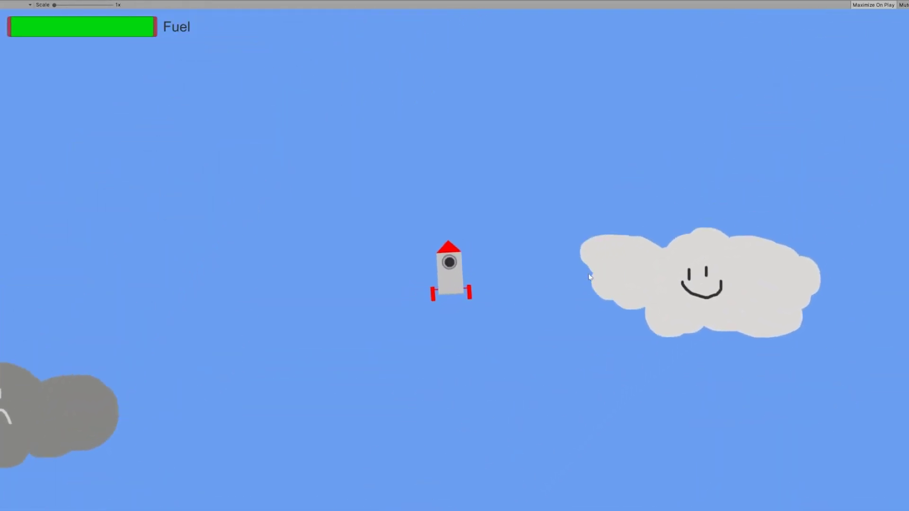
{"action": "key", "text": "a"}
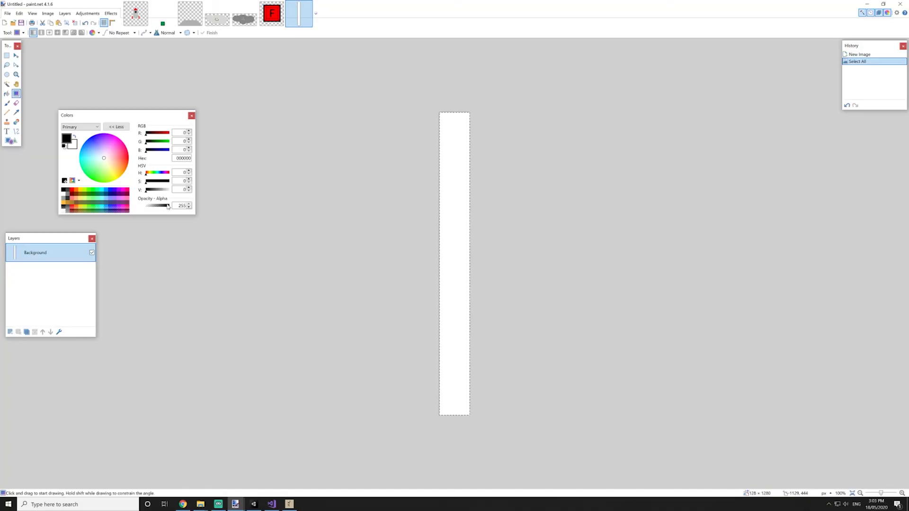
Step: Fill the tall canvas with a navy-to-blue sky gradient and zoom in
{"action": "left_click_drag", "start_coordinate": [453, 143], "coordinate": [455, 398]}
{"action": "key", "text": "Return"}
{"action": "key", "text": "ctrl+plus"}
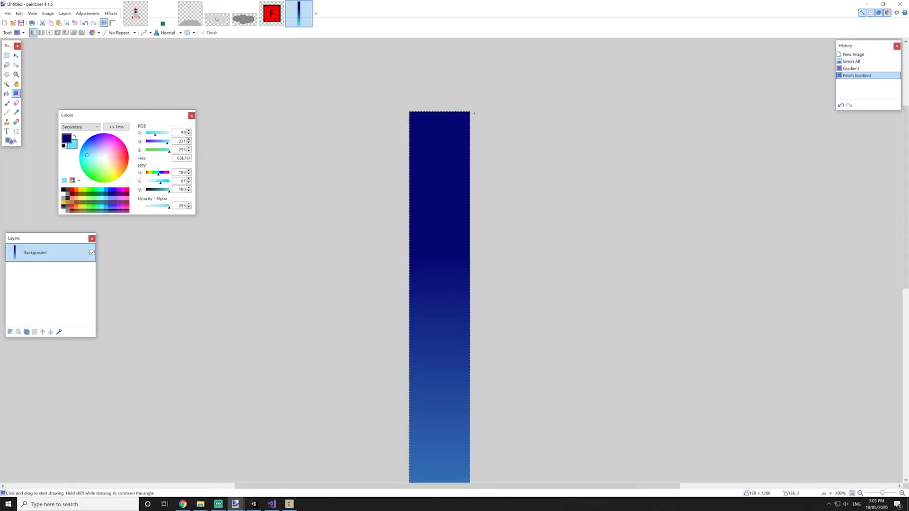
{"action": "scroll", "coordinate": [382, 244], "scroll_direction": "down", "scroll_amount": 2}
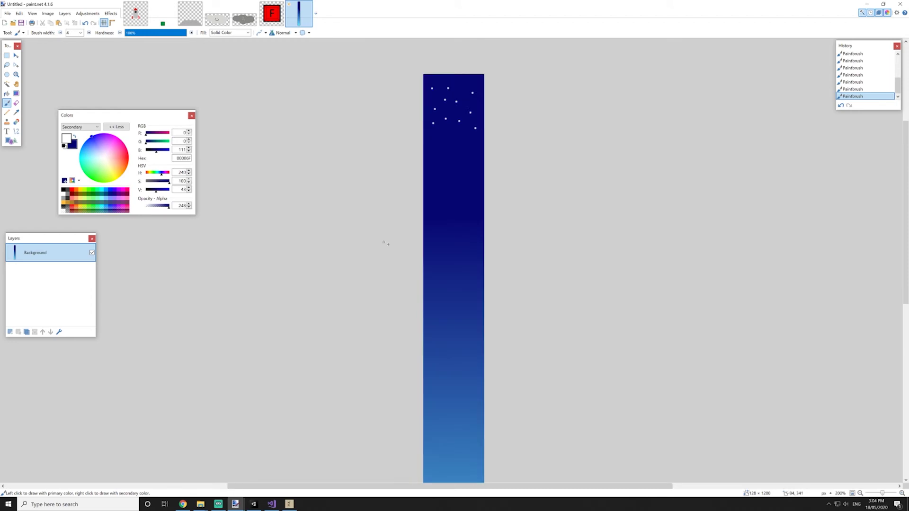
{"action": "scroll", "coordinate": [413, 292], "scroll_direction": "up", "scroll_amount": 3, "text": "ctrl"}
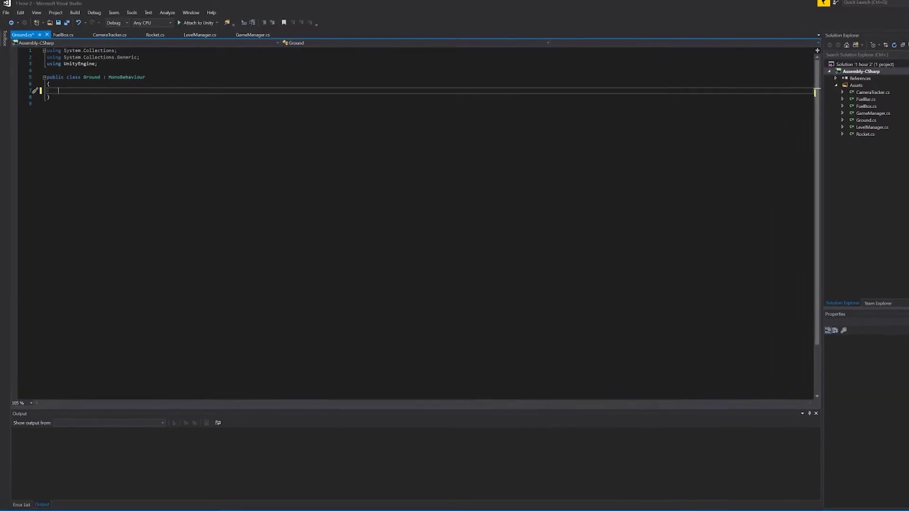
{"action": "type", "text": "OnTrig"}
Step: Add OnTriggerEnter2D to Ground.cs with a block checking for a Rocket component
{"action": "key", "text": "Return"}
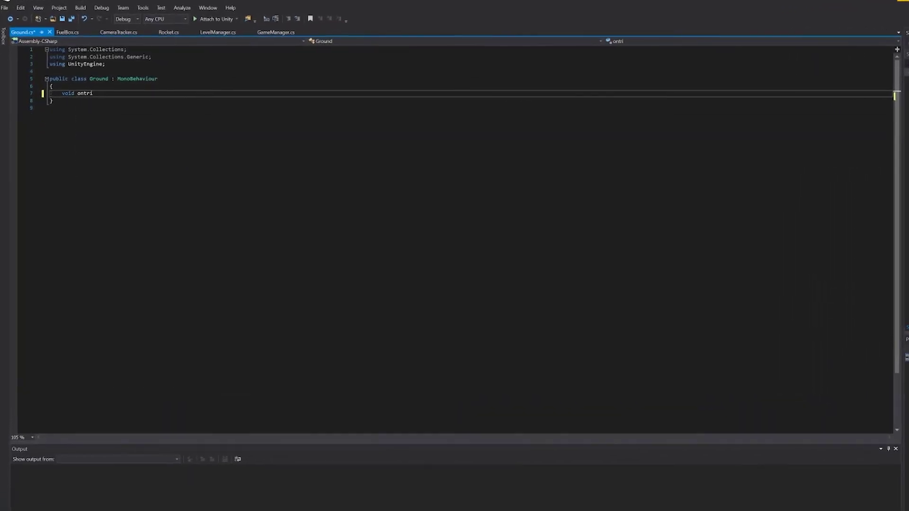
{"action": "type", "text": "if (collision.GetComponent<Rocket"}
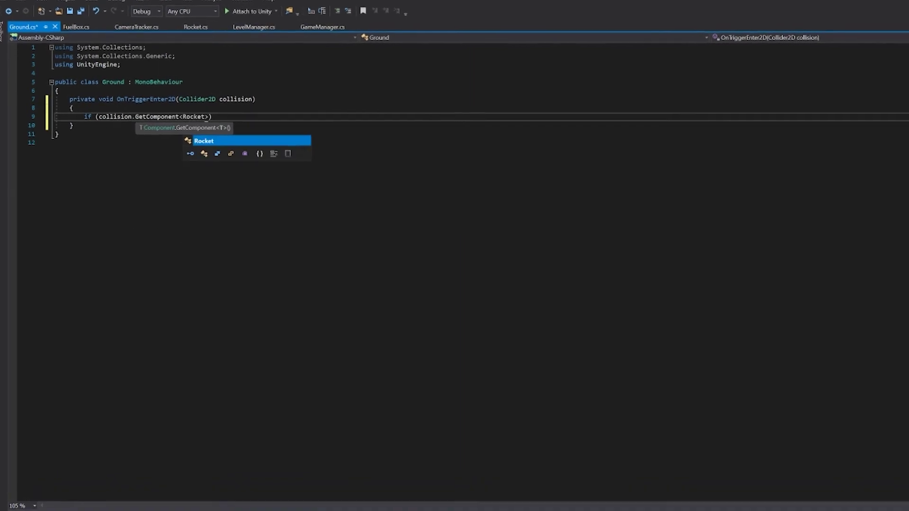
{"action": "type", "text": ">() != null) {"}
{"action": "key", "text": "Return"}
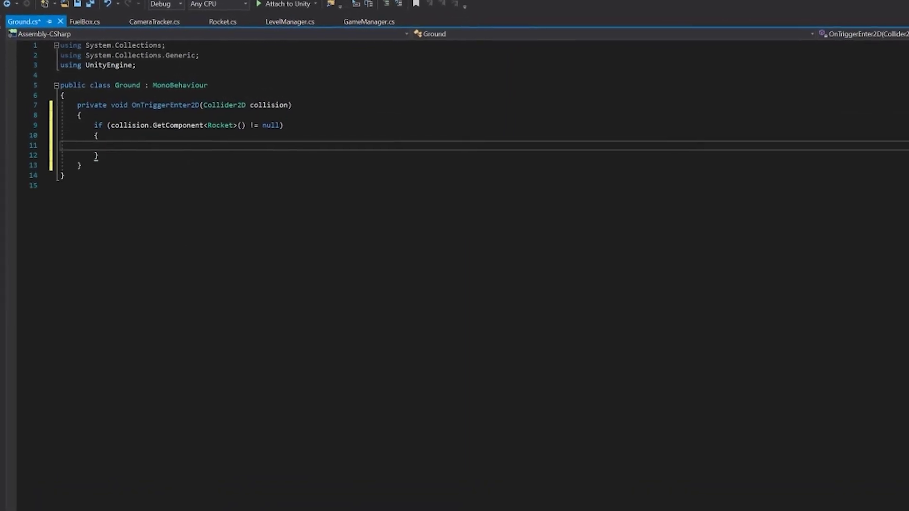
{"action": "type", "text": "collision.GetComponent<Rocket>"}
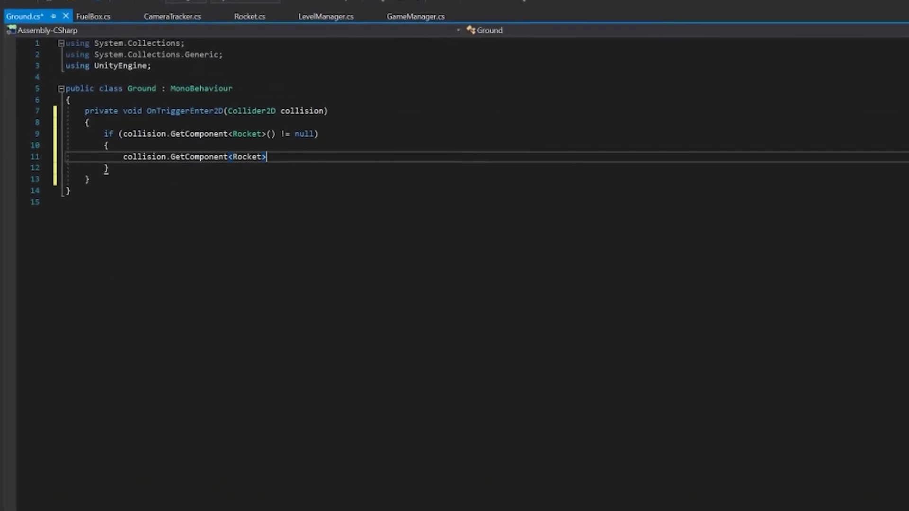
{"action": "type", "text": "().Die();"}
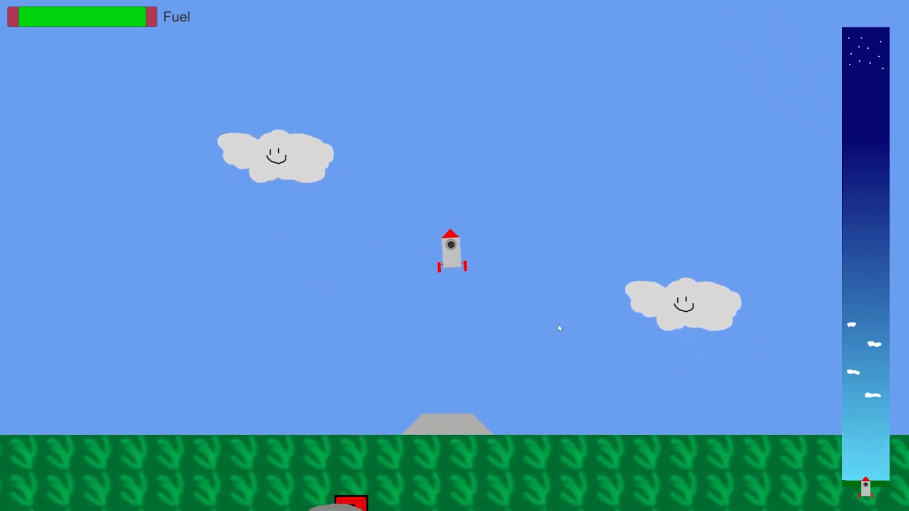
Step: Thrust off the pad, steer right onto the grey cloud, then toward the F fuel box
{"action": "key", "text": "Up"}
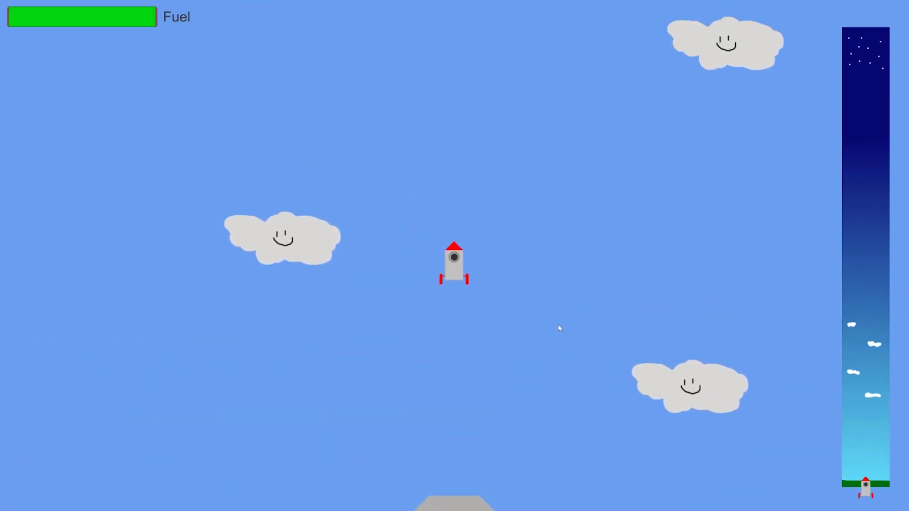
{"action": "key", "text": "Right"}
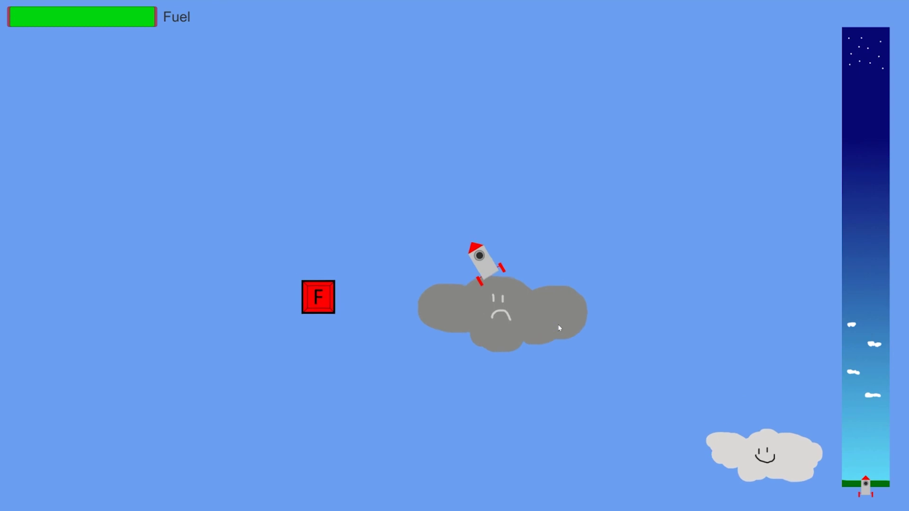
{"action": "key", "text": "Left"}
{"action": "key", "text": "Right"}
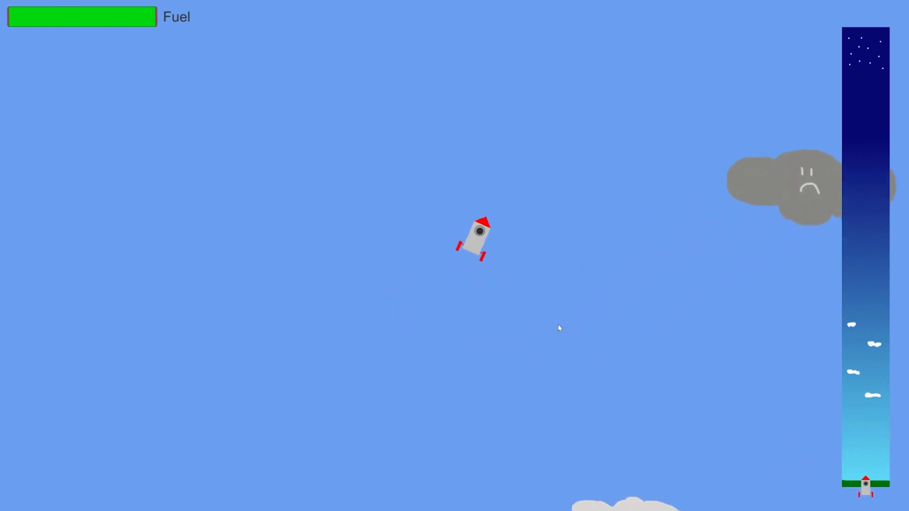